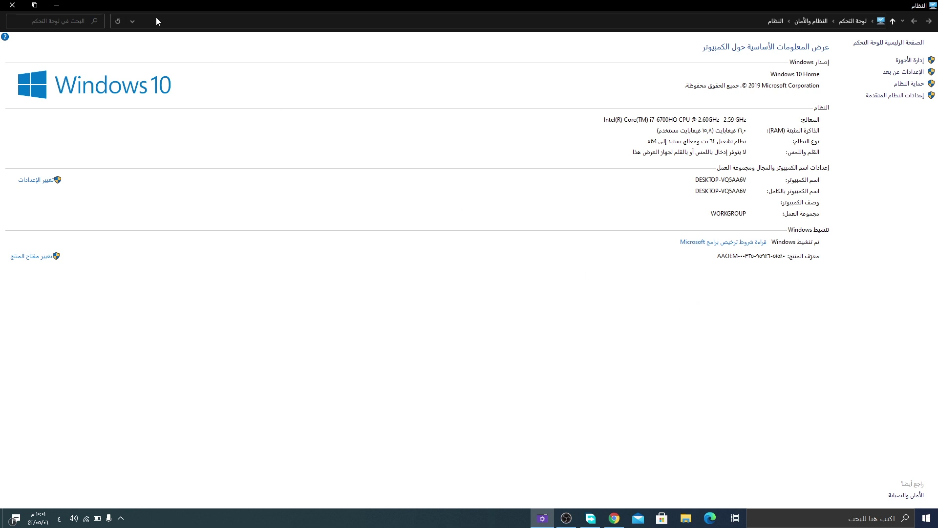
Close the System window and open the Services console maximized, with its Name column widened to show full service names.
{"action": "left_click", "coordinate": [12, 5]}
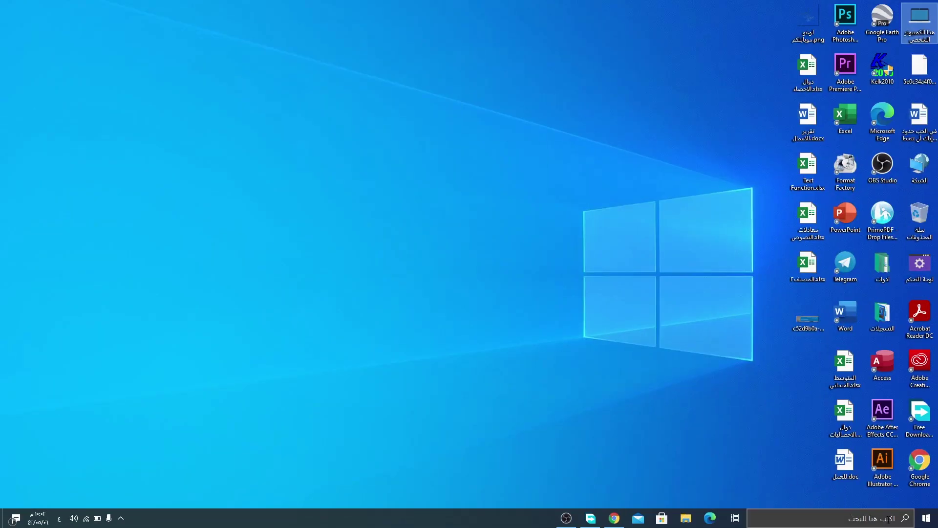
{"action": "left_click", "coordinate": [897, 520]}
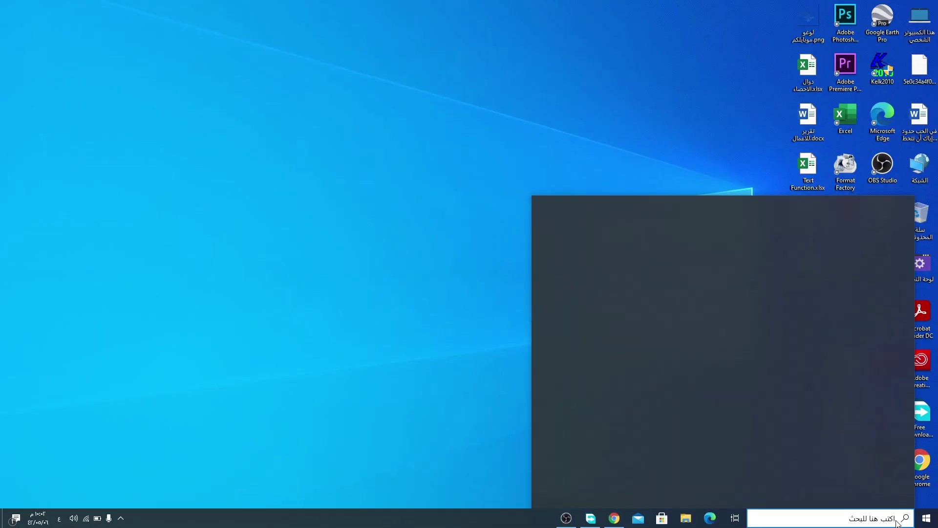
{"action": "type", "text": "services"}
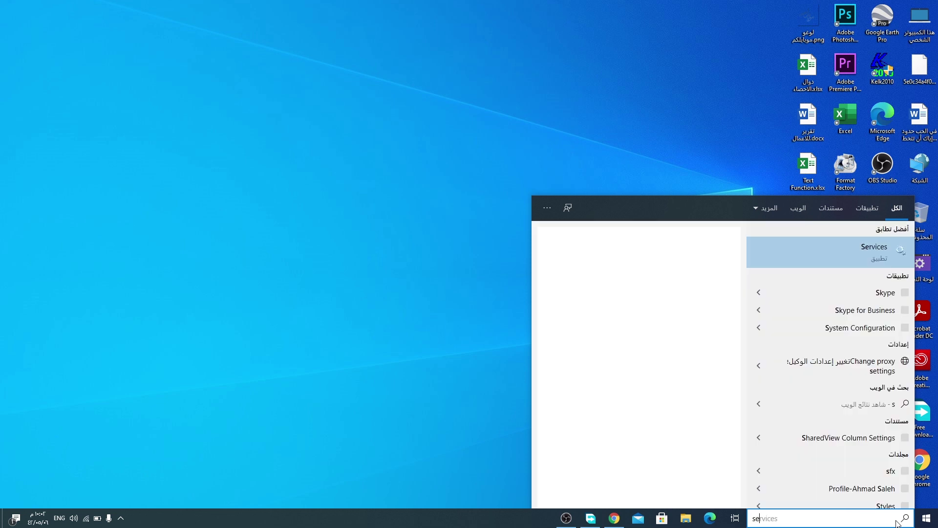
{"action": "left_click", "coordinate": [890, 256]}
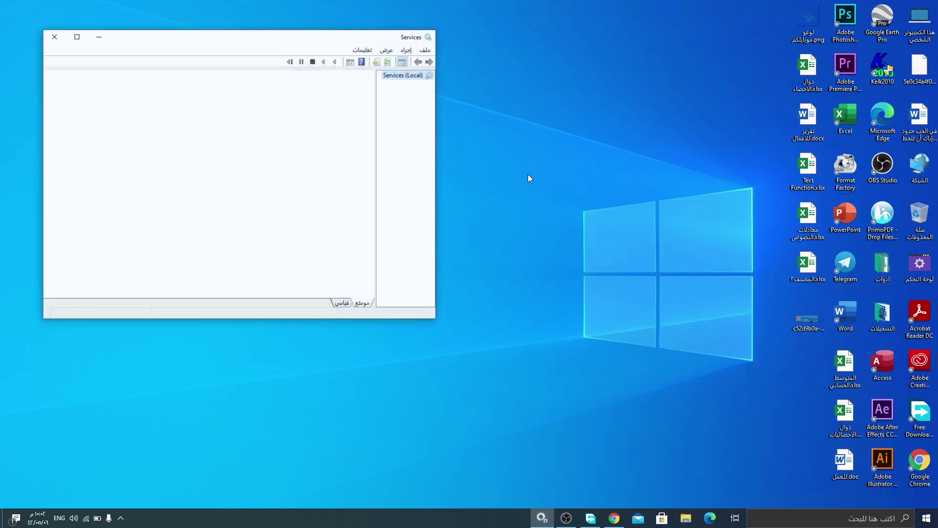
{"action": "left_click", "coordinate": [77, 37]}
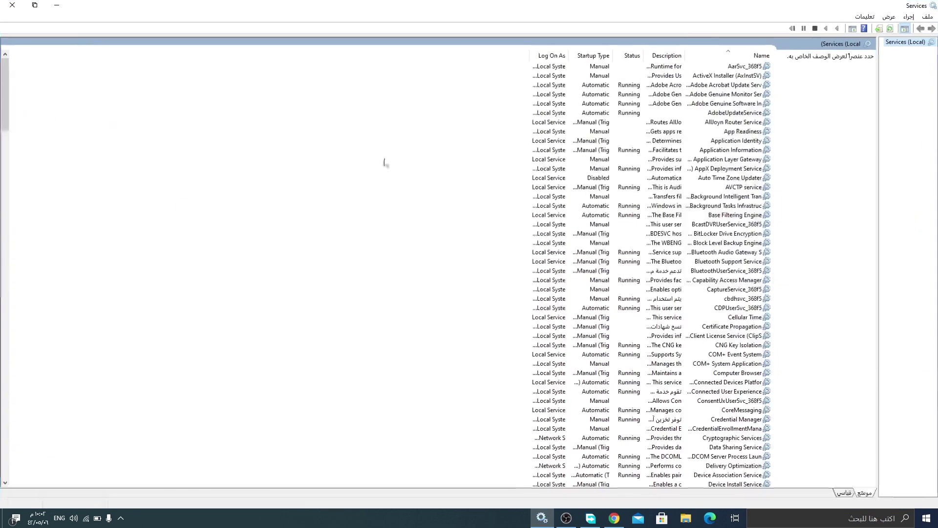
{"action": "left_click_drag", "start_coordinate": [670, 57], "coordinate": [597, 58]}
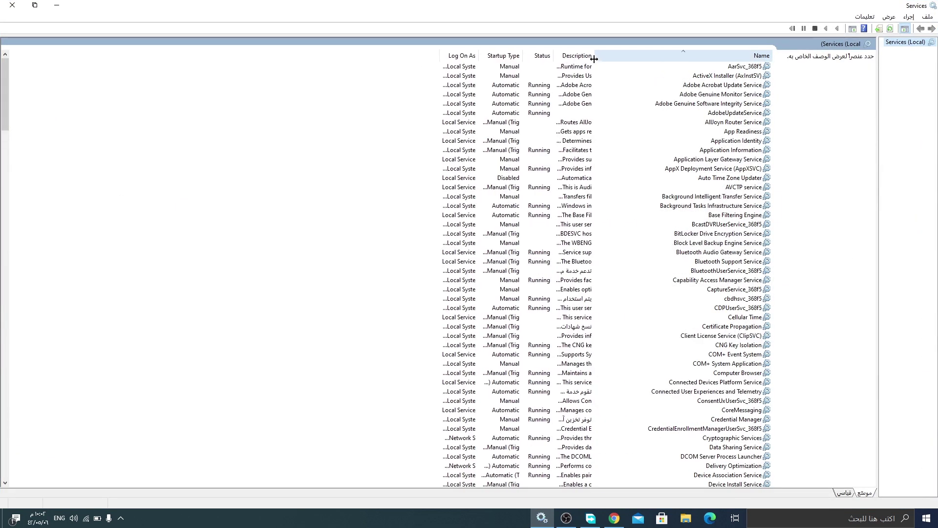
Find the Software Protection service and view its properties, then close them without changes and exit the Services console.
{"action": "left_click", "coordinate": [697, 198]}
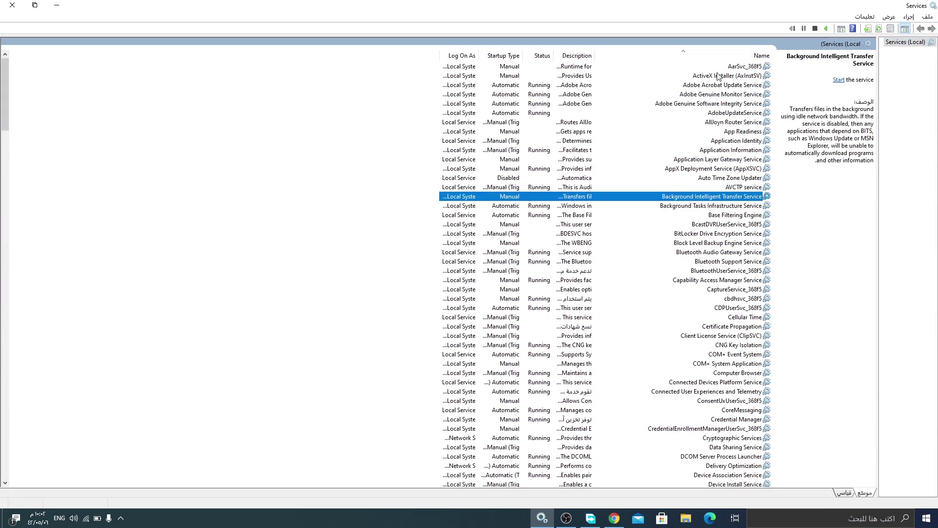
{"action": "scroll", "coordinate": [712, 241], "scroll_direction": "down", "scroll_amount": 20}
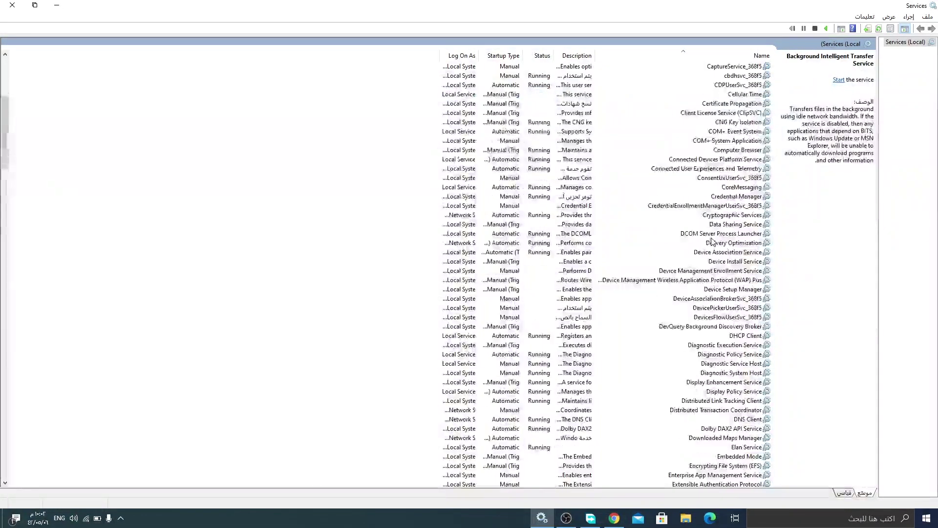
{"action": "left_click_drag", "start_coordinate": [4, 168], "coordinate": [3, 296]}
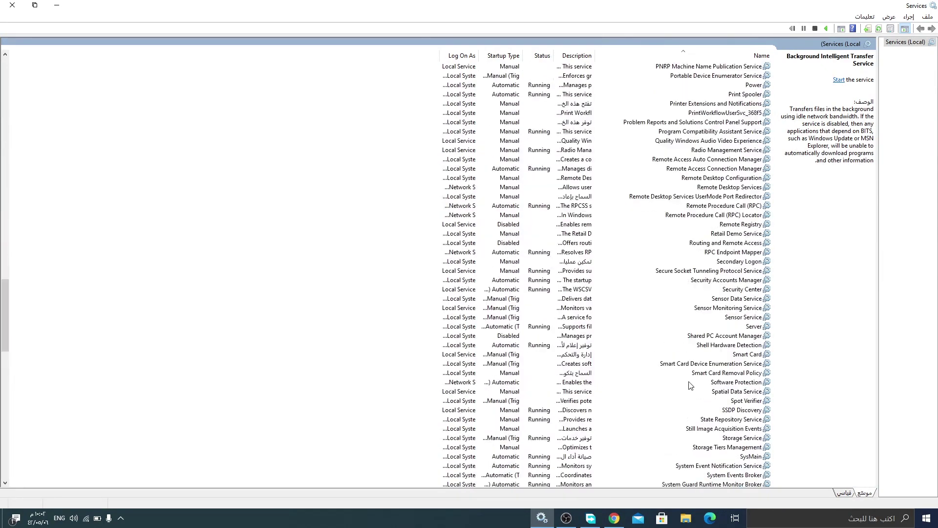
{"action": "left_click", "coordinate": [714, 386]}
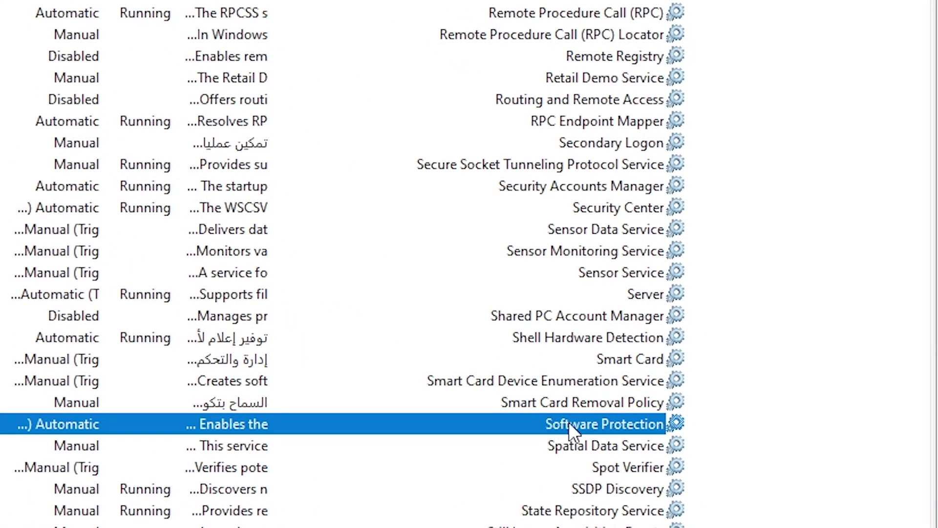
{"action": "double_click", "coordinate": [598, 420]}
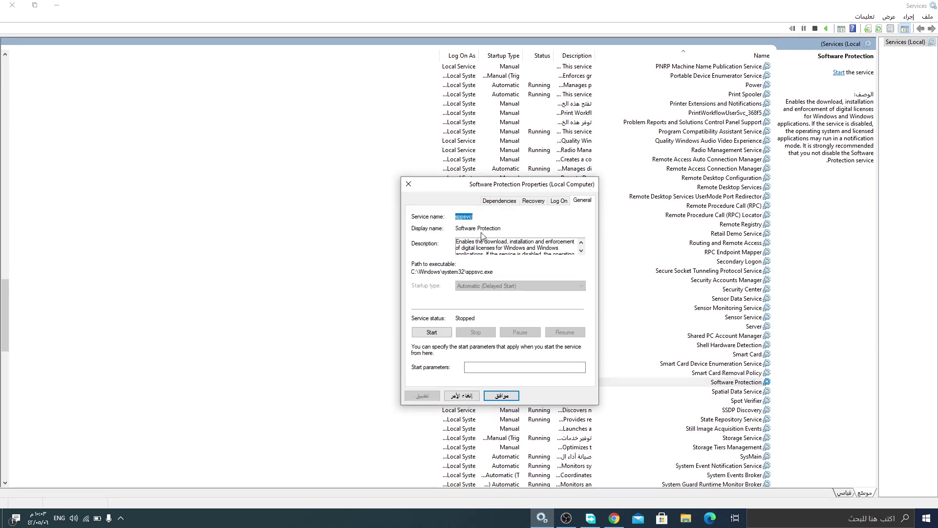
{"action": "left_click", "coordinate": [462, 395]}
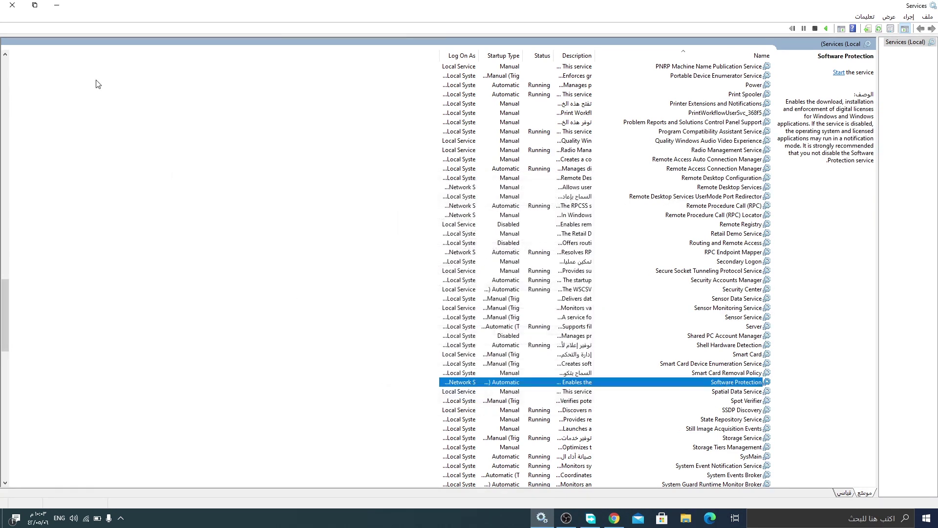
{"action": "left_click", "coordinate": [12, 5]}
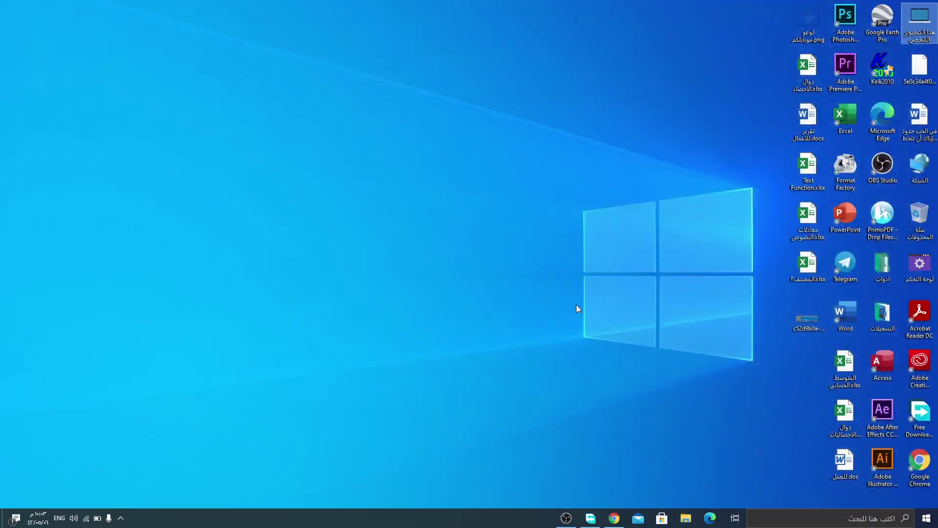
Launch the Registry Editor by running the regedit command from the Run dialog.
{"action": "key", "text": "super+r"}
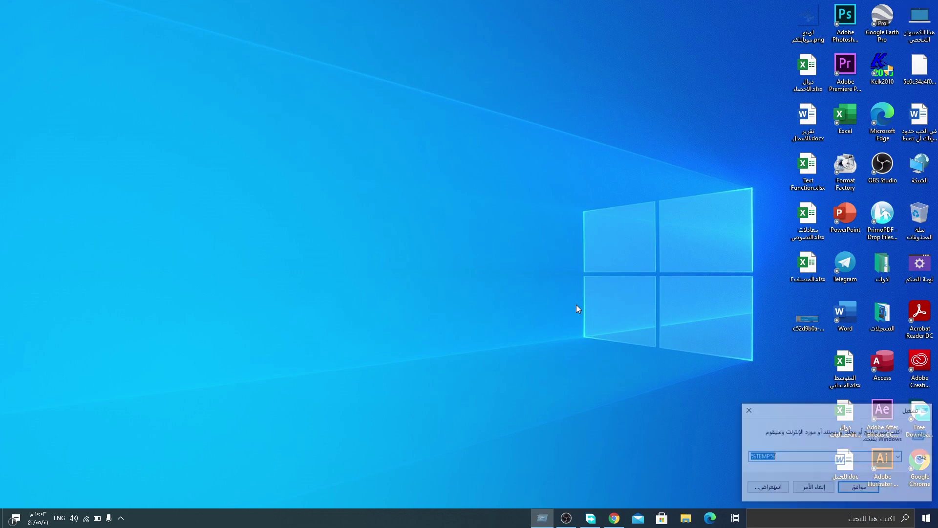
{"action": "left_click_drag", "start_coordinate": [803, 410], "coordinate": [448, 331]}
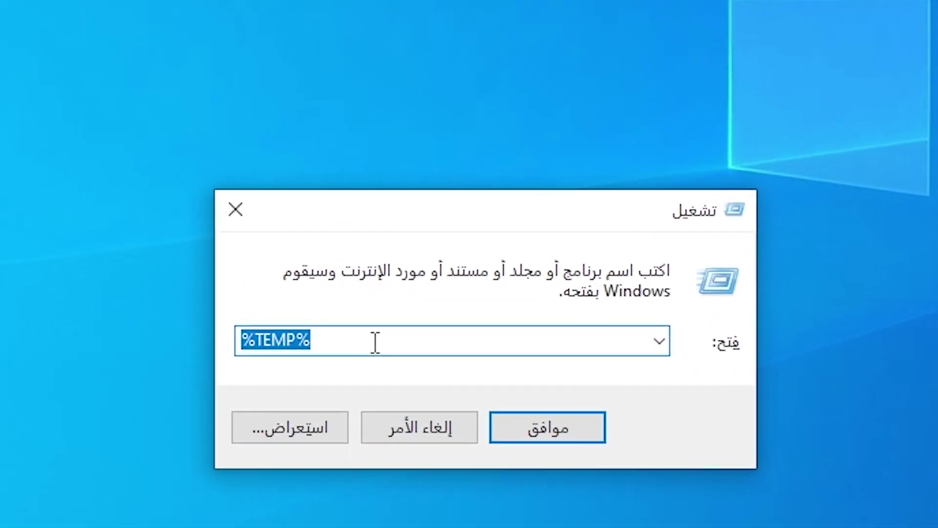
{"action": "key", "text": "BackSpace"}
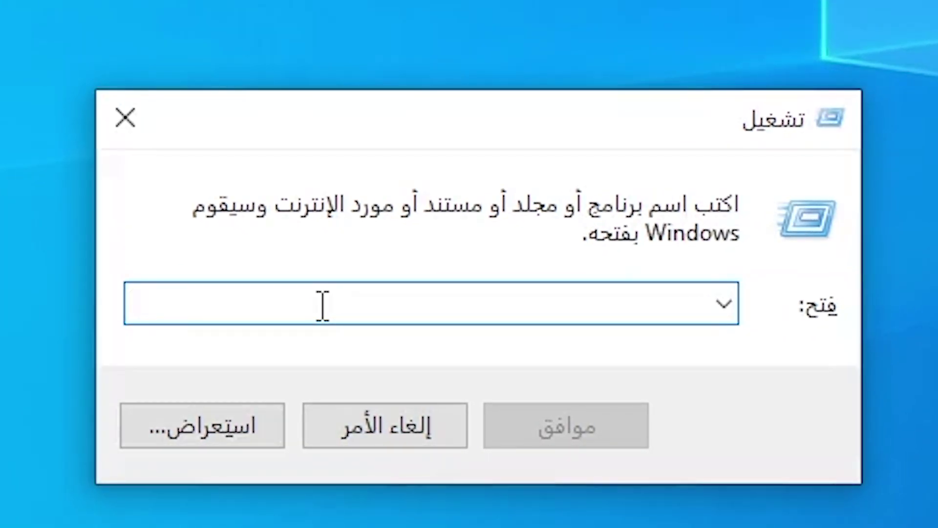
{"action": "type", "text": "regedit"}
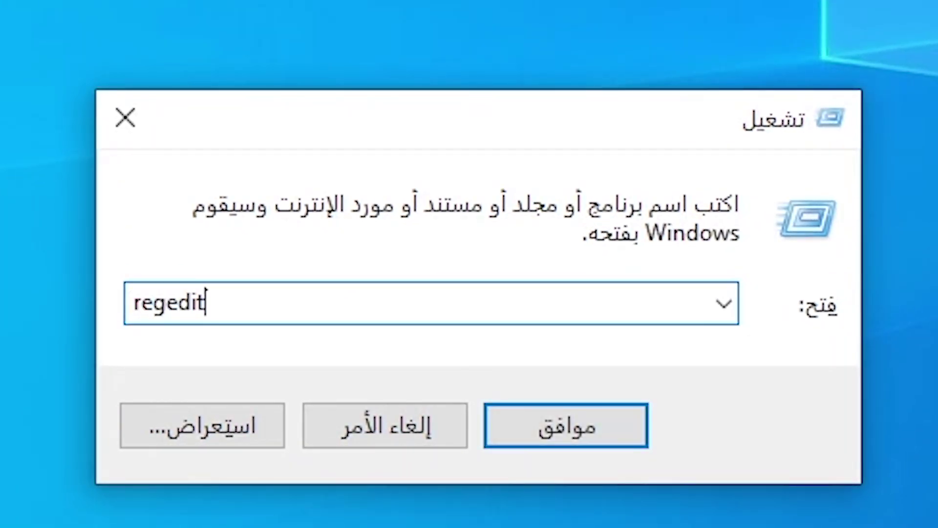
{"action": "key", "text": "Return"}
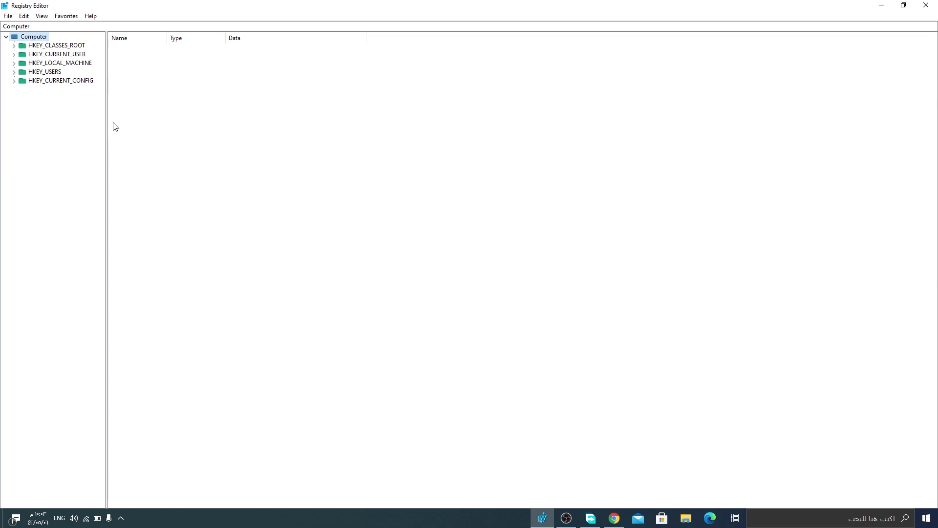
Widen the key tree and expand it down to HKEY_LOCAL_MACHINE\SYSTEM\CurrentControlSet\Services.
{"action": "left_click_drag", "start_coordinate": [106, 123], "coordinate": [191, 116]}
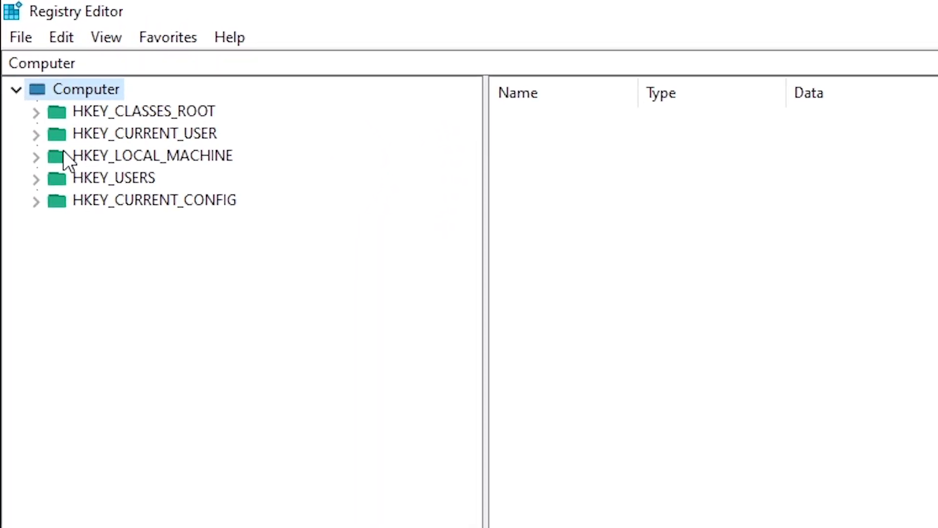
{"action": "left_click", "coordinate": [157, 175]}
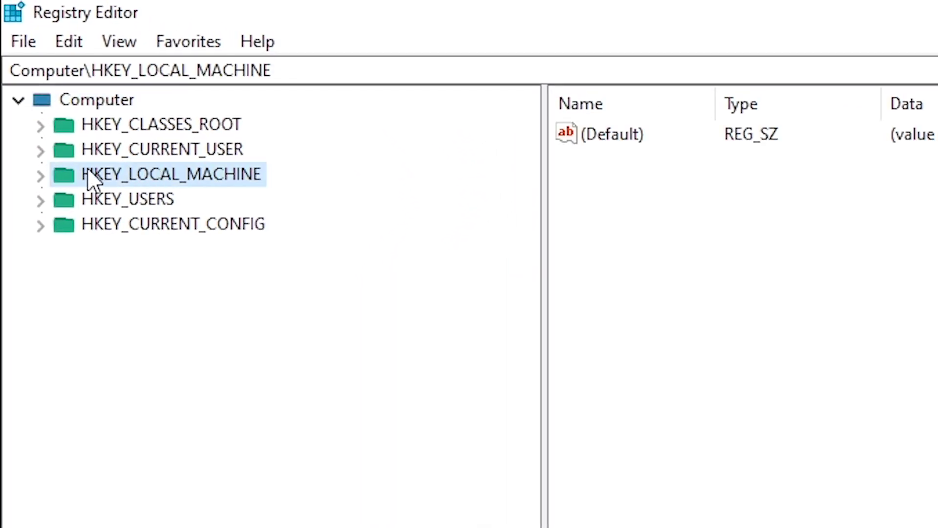
{"action": "left_click", "coordinate": [41, 175]}
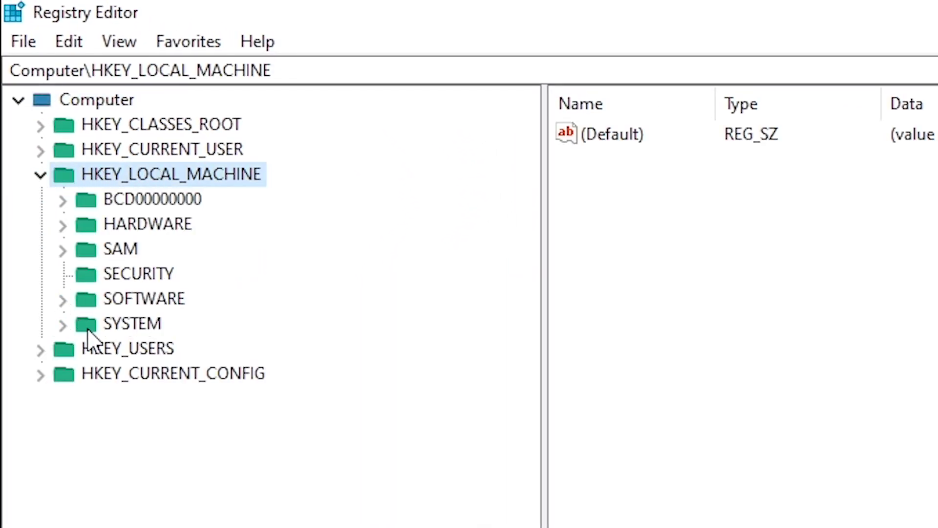
{"action": "left_click", "coordinate": [64, 325]}
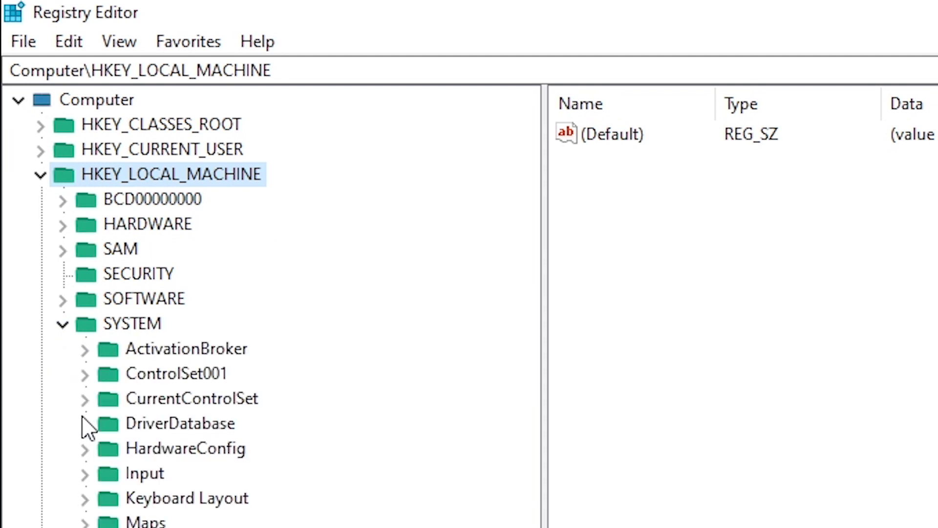
{"action": "left_click", "coordinate": [86, 324]}
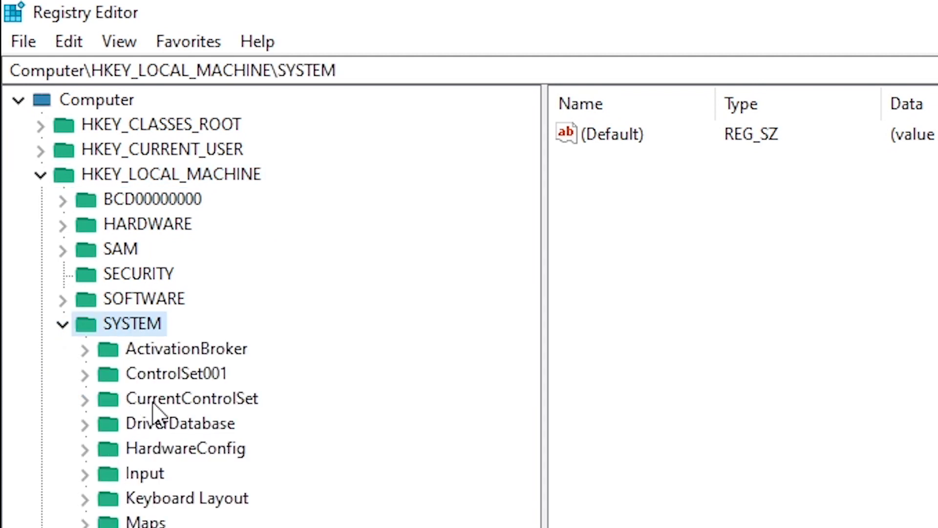
{"action": "left_click", "coordinate": [85, 399]}
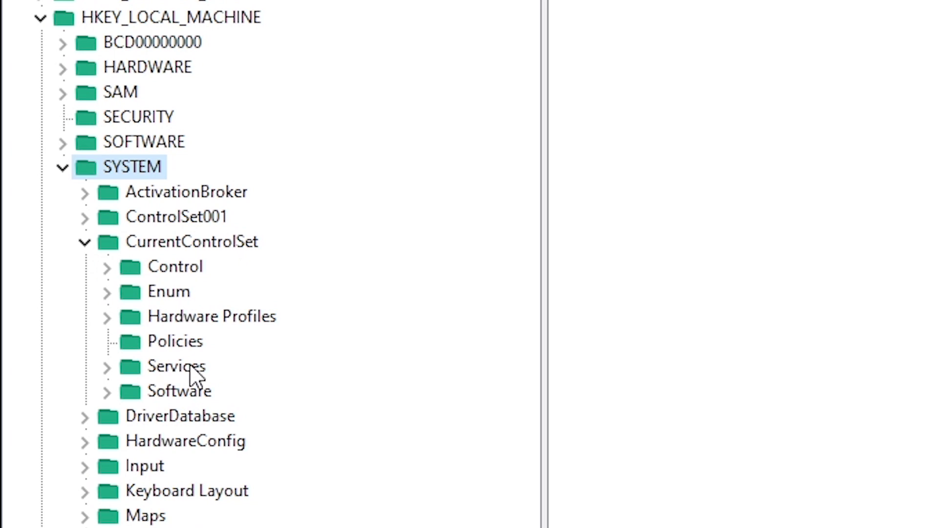
{"action": "left_click", "coordinate": [108, 367]}
Find the sppsvc key among the Services subkeys, select it and expand it.
{"action": "scroll", "coordinate": [161, 493], "scroll_direction": "down", "scroll_amount": 20}
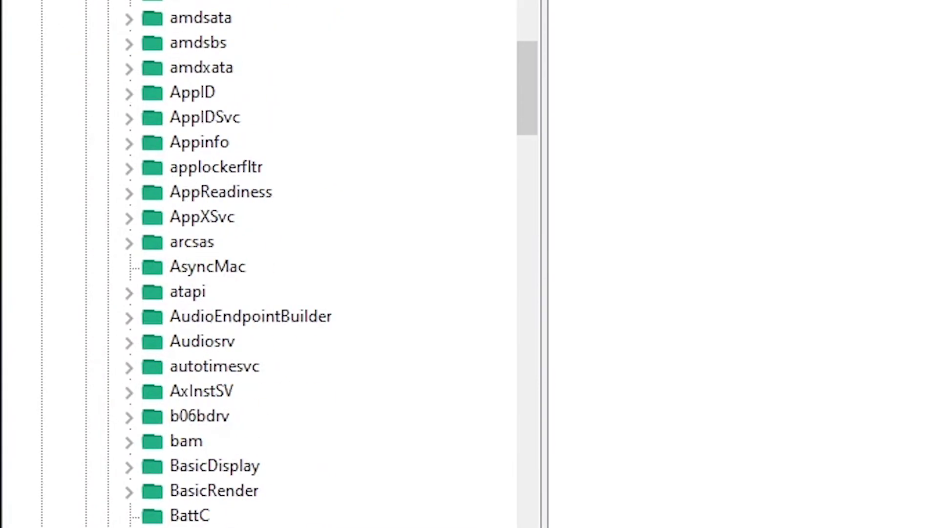
{"action": "scroll", "coordinate": [264, 264], "scroll_direction": "down", "scroll_amount": 20}
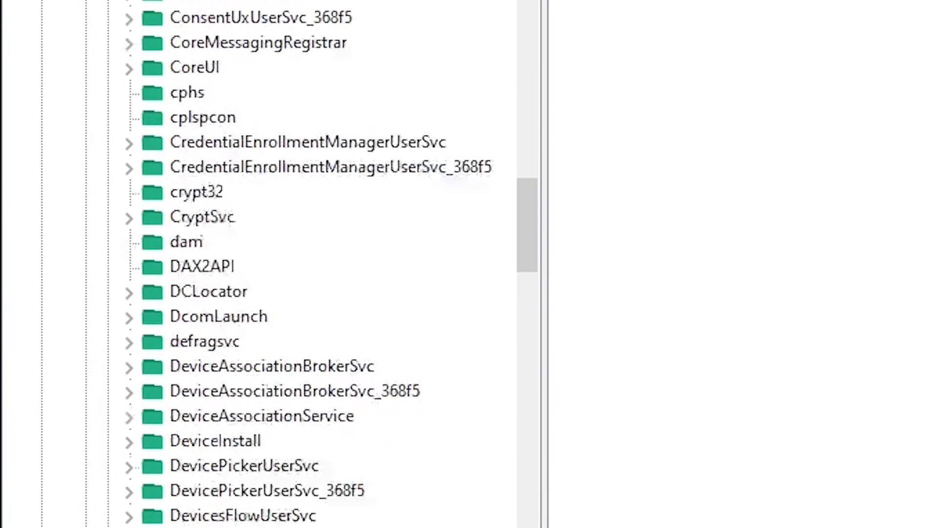
{"action": "scroll", "coordinate": [264, 264], "scroll_direction": "down", "scroll_amount": 6}
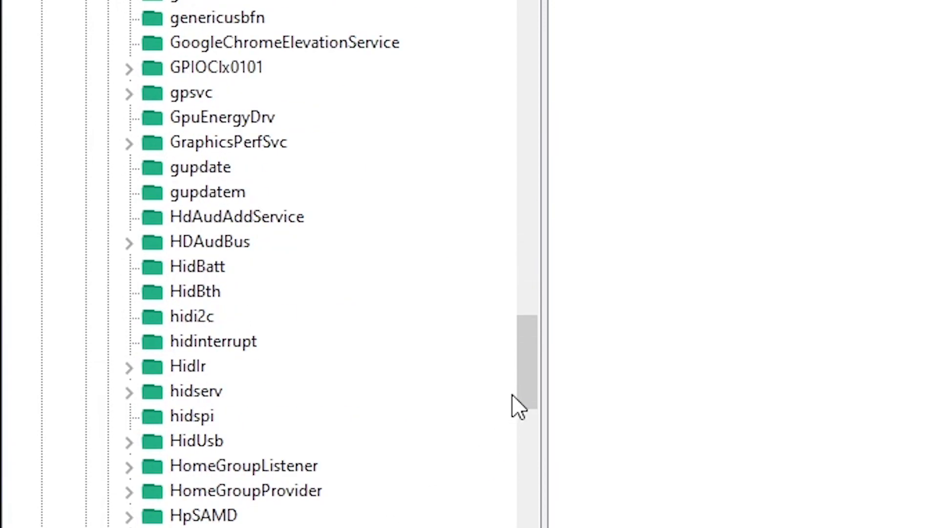
{"action": "left_click_drag", "start_coordinate": [522, 394], "coordinate": [527, 527]}
{"action": "scroll", "coordinate": [264, 264], "scroll_direction": "down", "scroll_amount": 20}
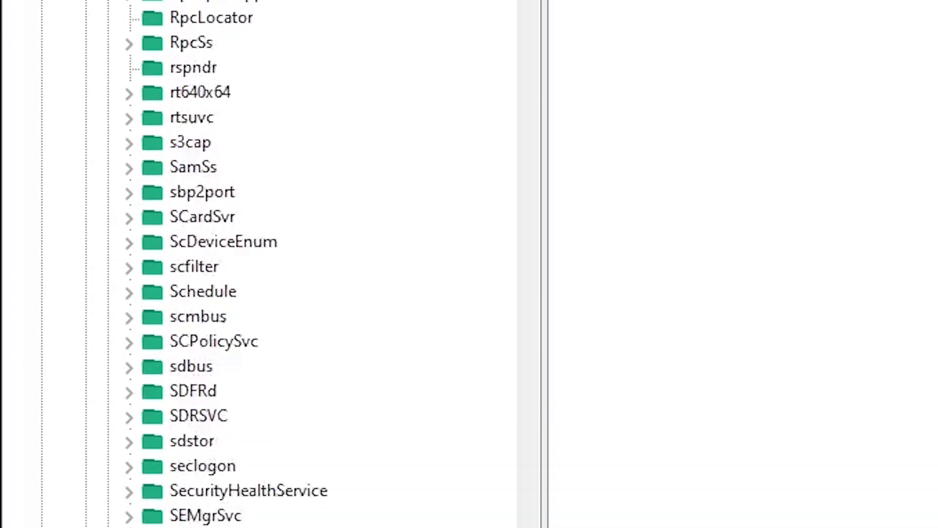
{"action": "scroll", "coordinate": [264, 264], "scroll_direction": "down", "scroll_amount": 4}
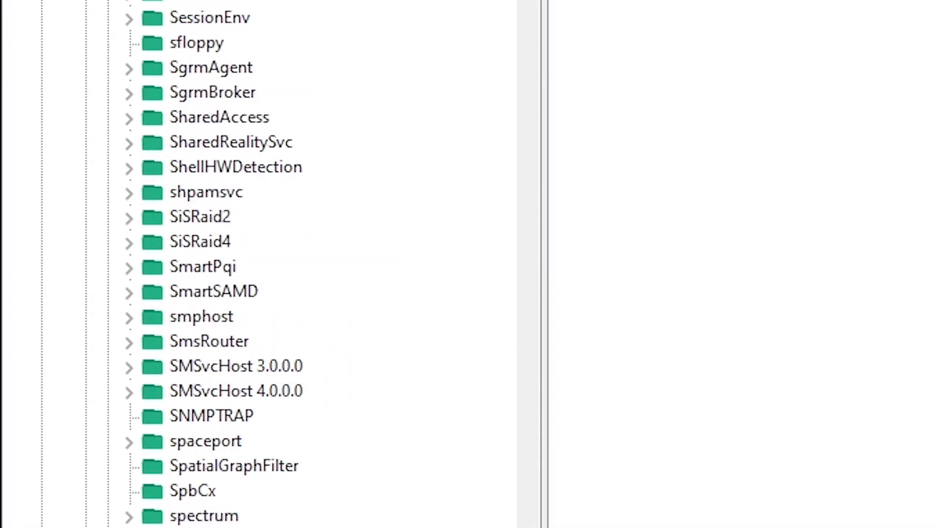
{"action": "scroll", "coordinate": [151, 381], "scroll_direction": "down", "scroll_amount": 3}
{"action": "left_click", "coordinate": [152, 374]}
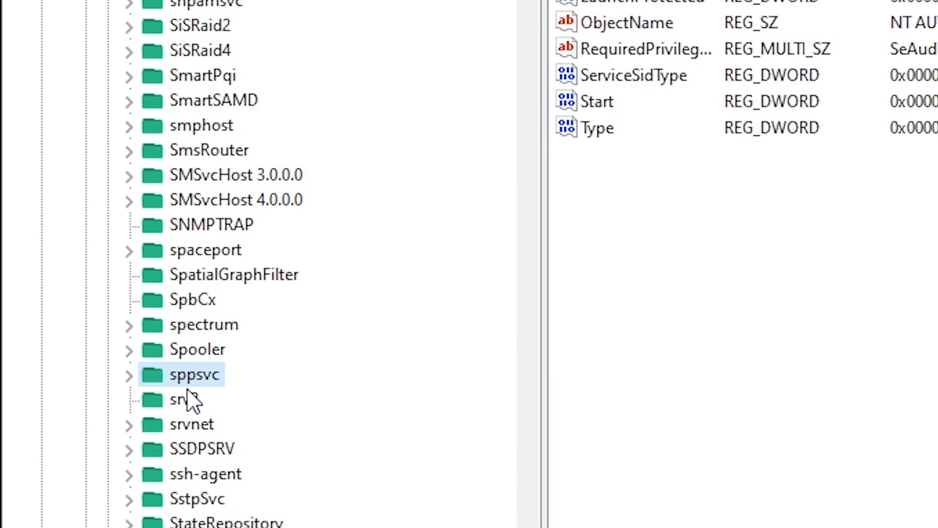
{"action": "left_click", "coordinate": [130, 375]}
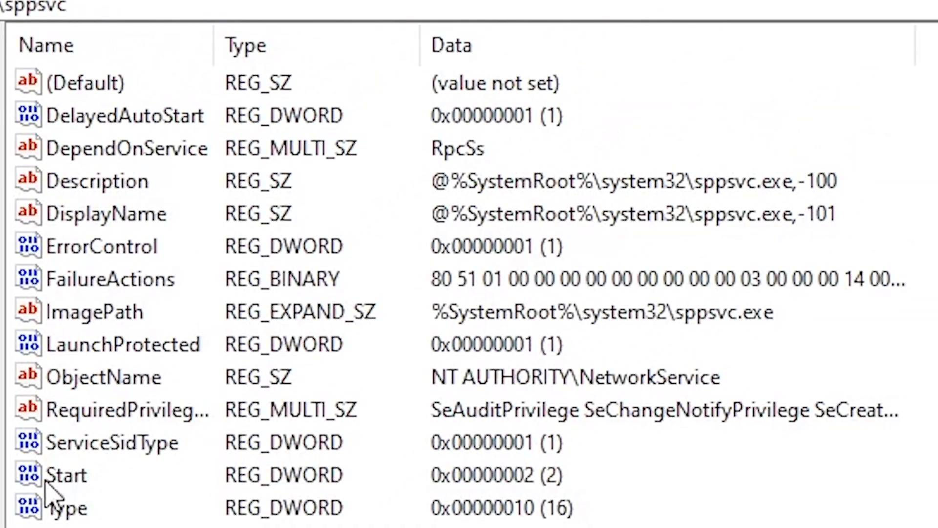
Set the Start DWORD value of the sppsvc key to 4 and close the Registry Editor.
{"action": "left_click", "coordinate": [86, 452]}
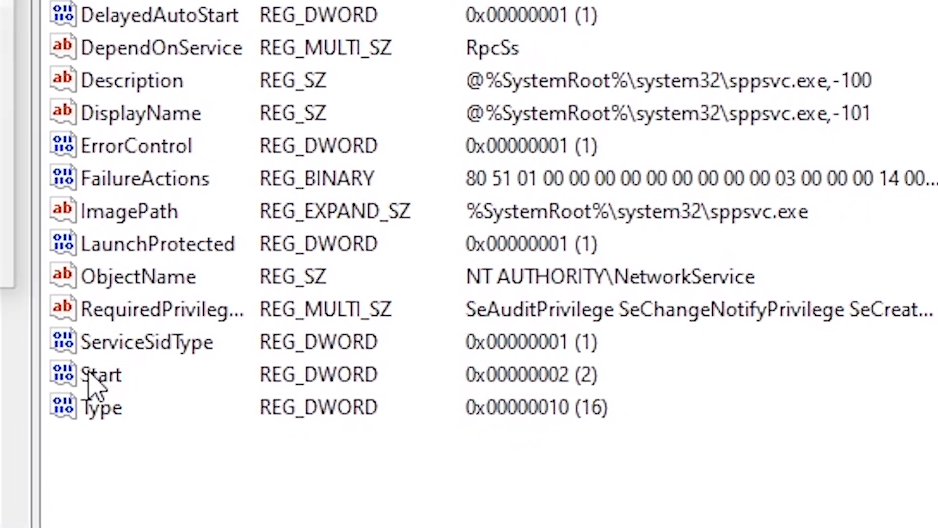
{"action": "double_click", "coordinate": [68, 442]}
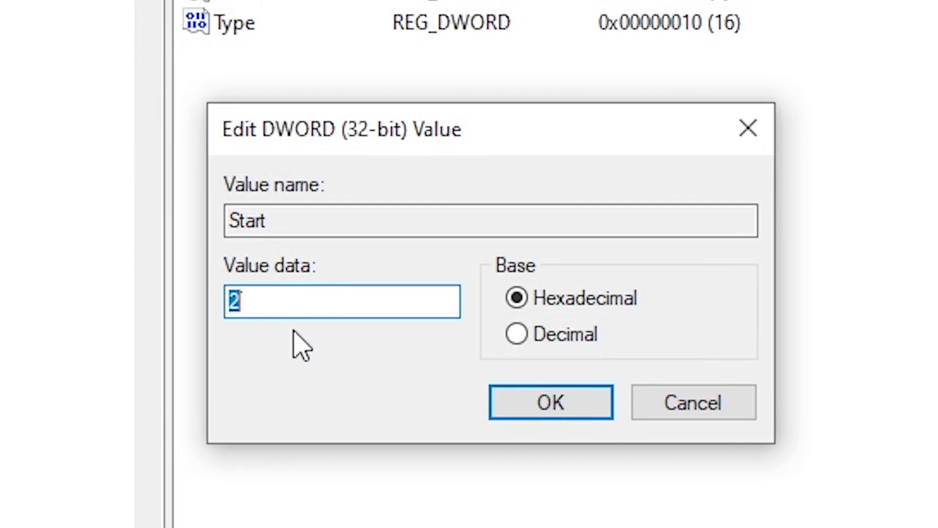
{"action": "type", "text": "4"}
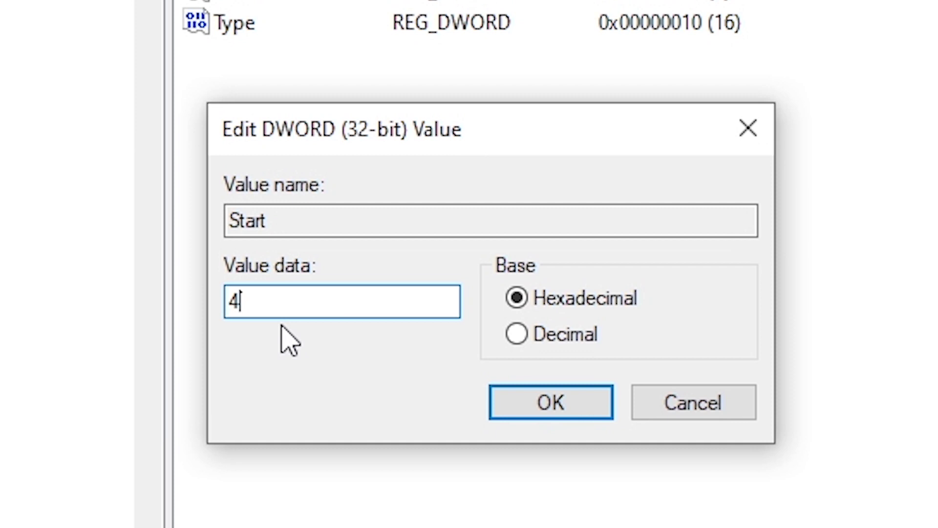
{"action": "left_click", "coordinate": [543, 404]}
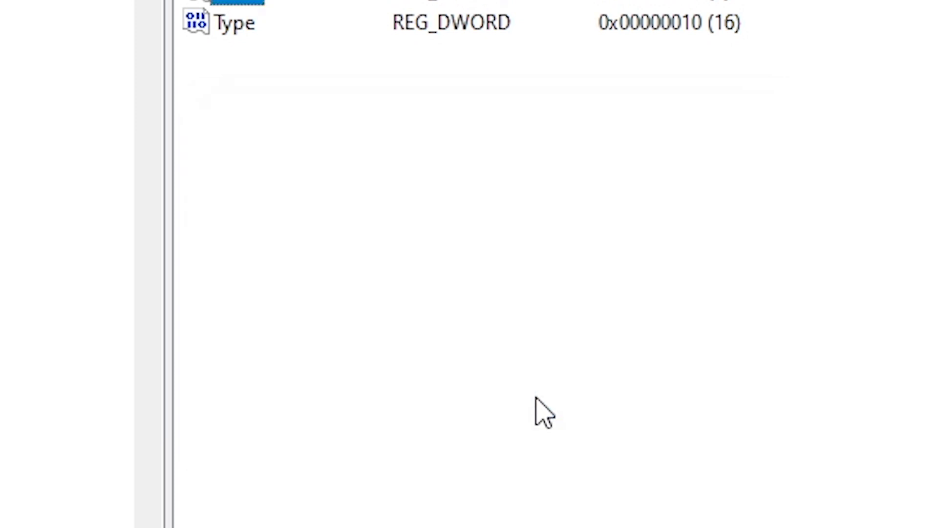
{"action": "left_click", "coordinate": [929, 5]}
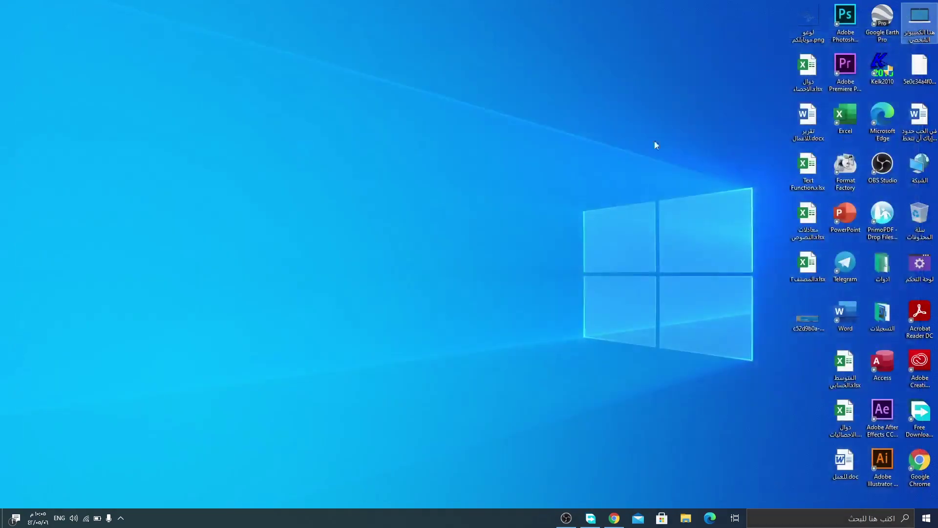